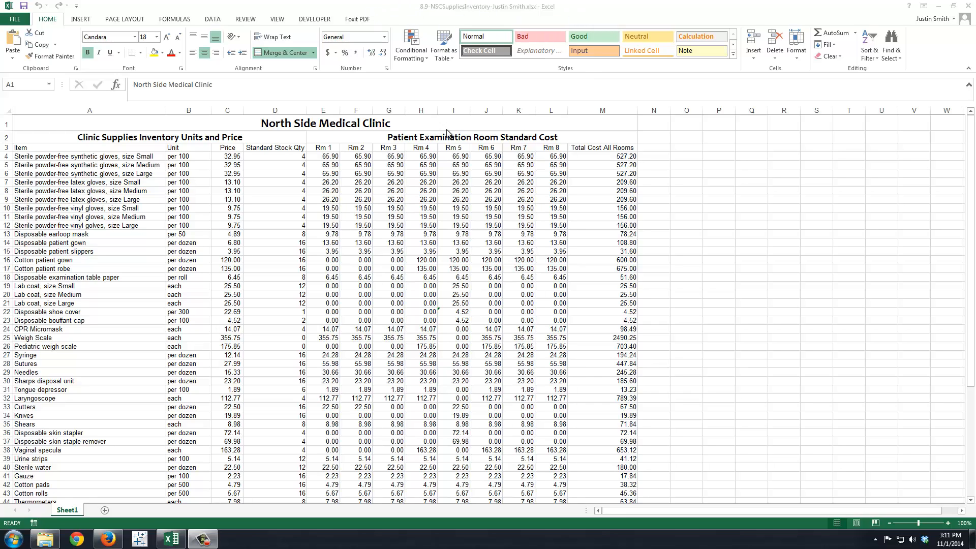
Step: Examine the clinic supplies inventory from the title row down to the total standard examination room supplies cost row
click(358, 289)
scroll(357, 255, down, 13)
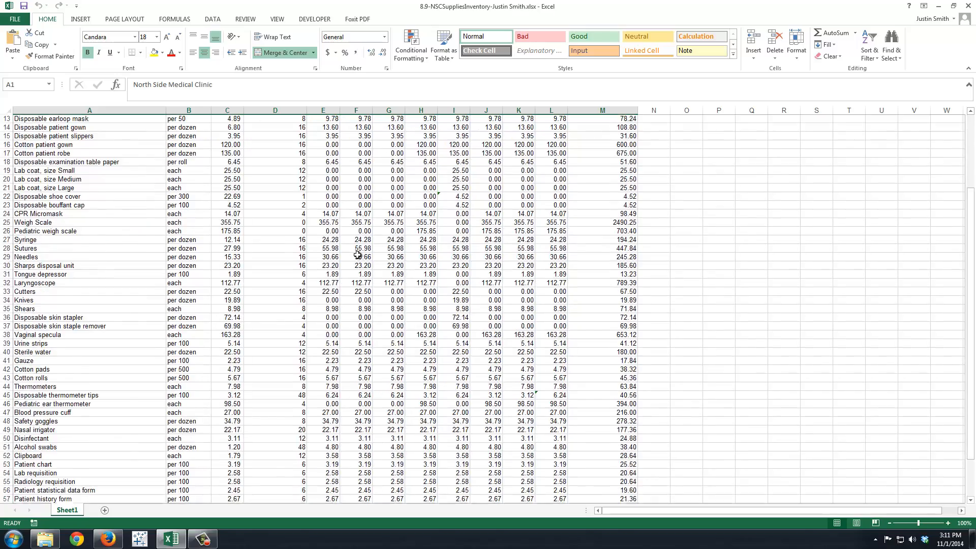
scroll(357, 255, up, 13)
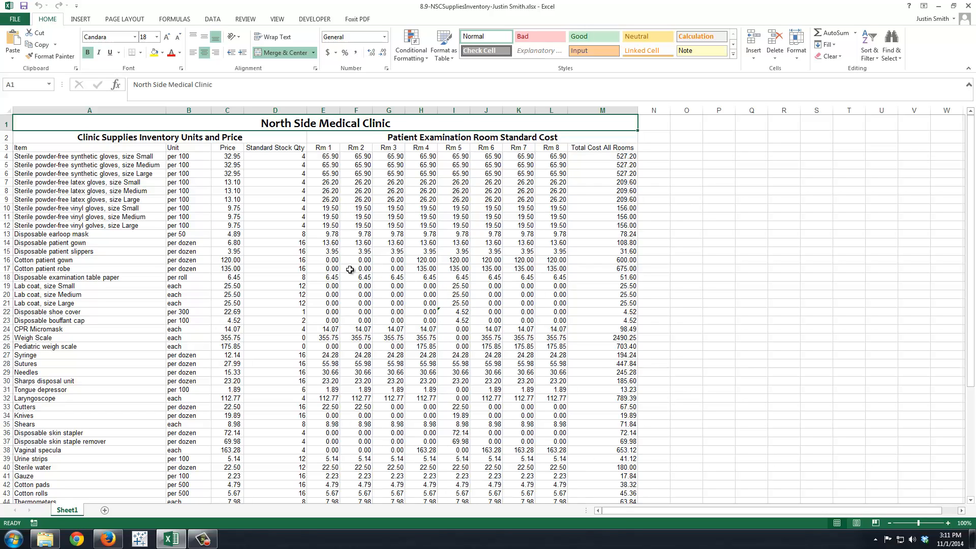
scroll(350, 269, down, 8)
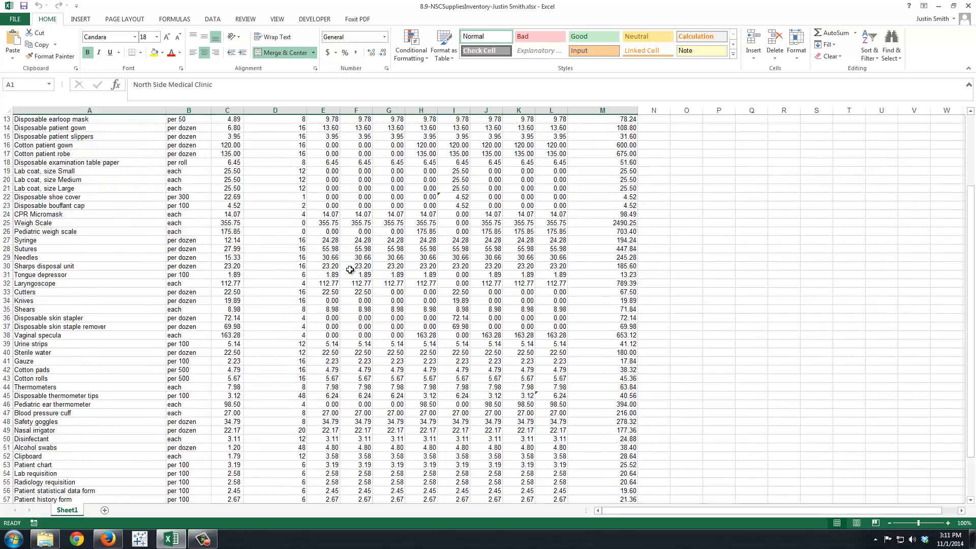
scroll(350, 269, up, 2)
scroll(350, 270, up, 1)
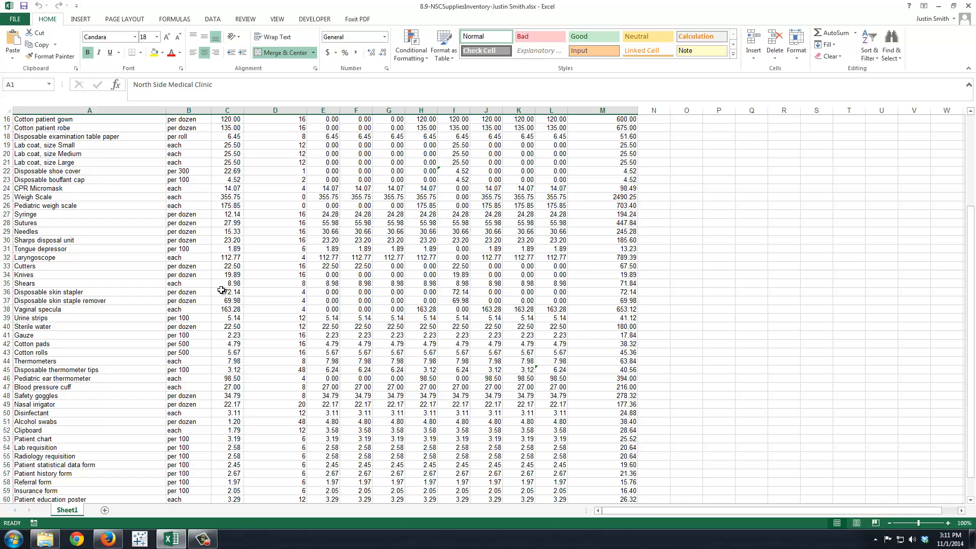
scroll(221, 289, up, 5)
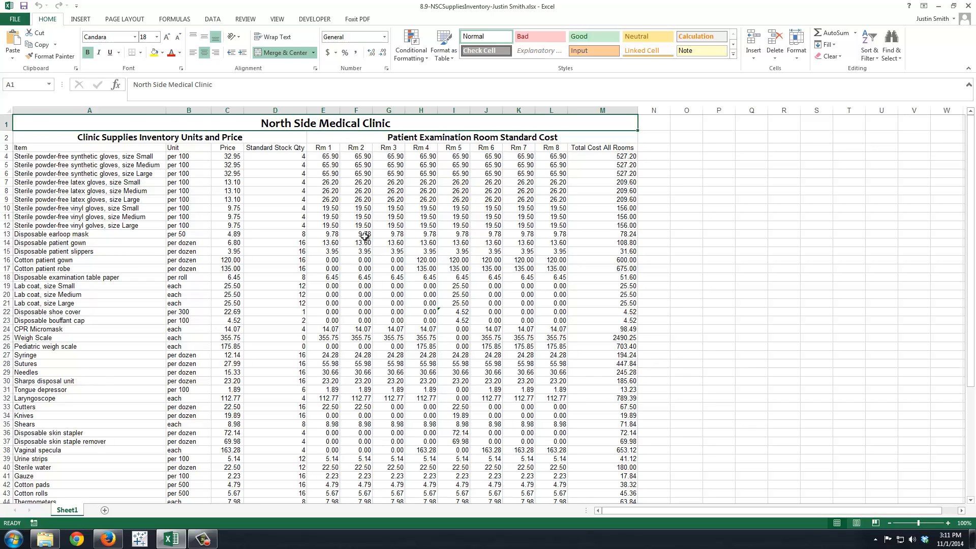
scroll(365, 237, down, 11)
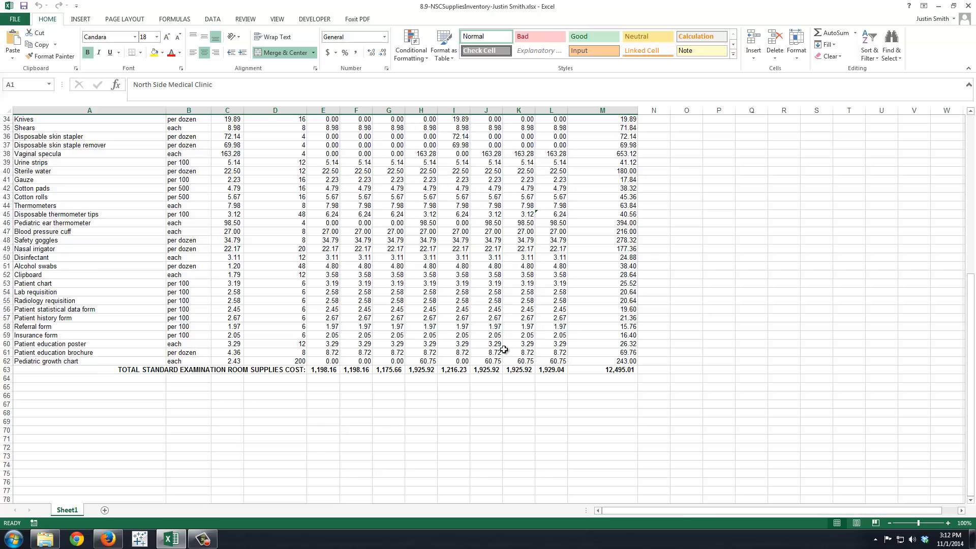
scroll(531, 302, up, 1)
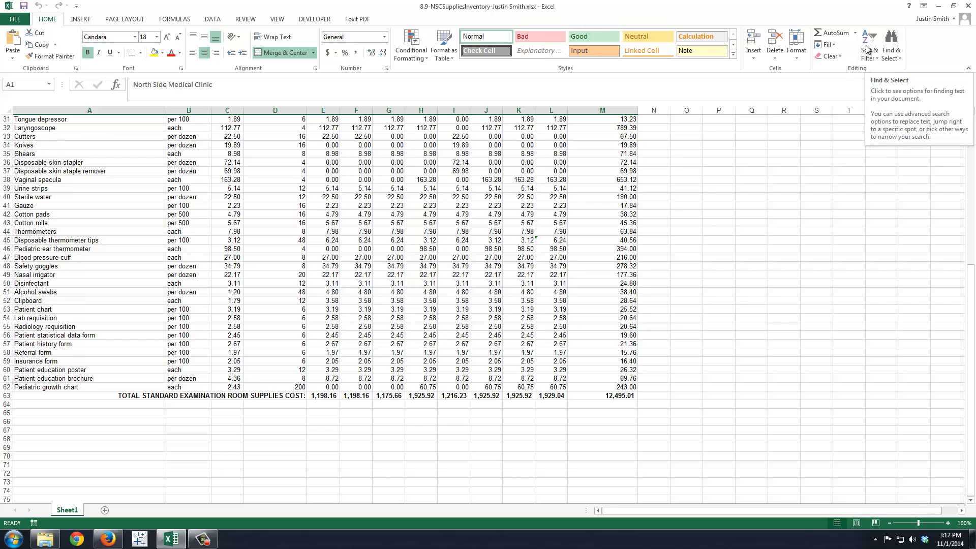
Step: Jump to cell A4 using the Go To command
click(898, 60)
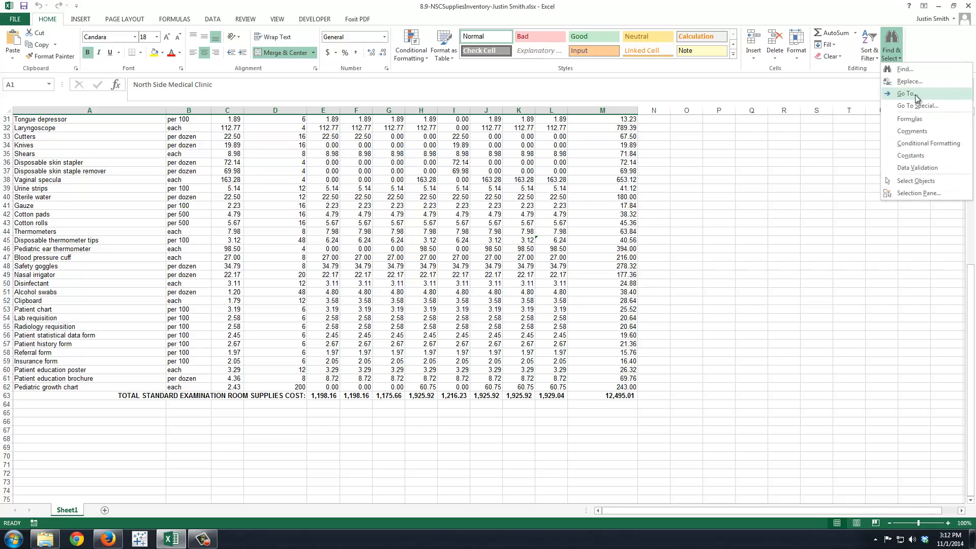
click(913, 94)
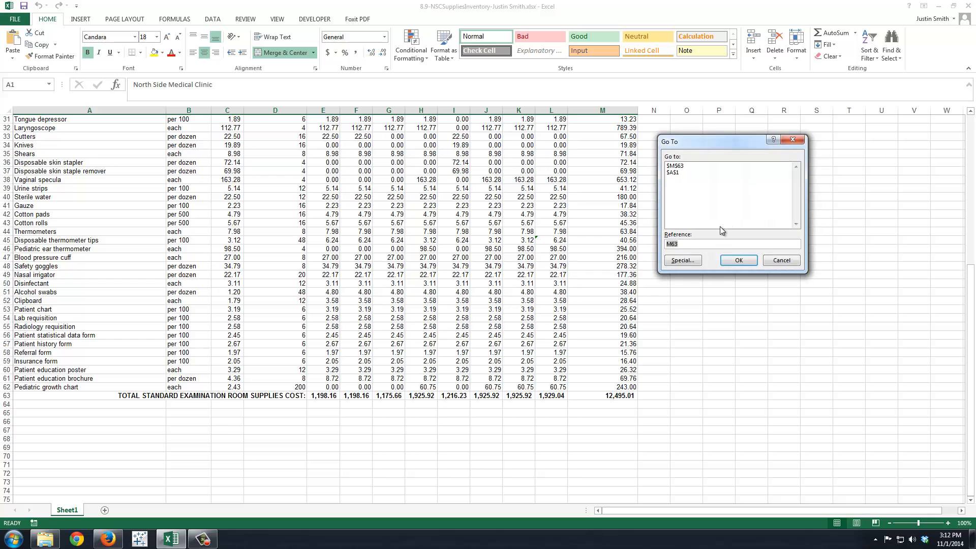
text(a4)
key(Return)
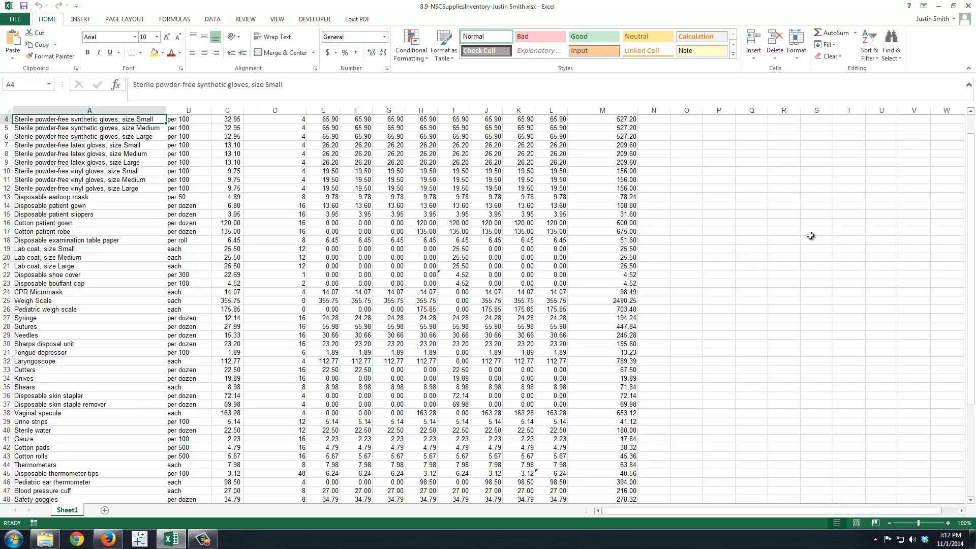
Step: Jump to the last cell of the worksheet using Go To Special with the Last cell option
click(899, 63)
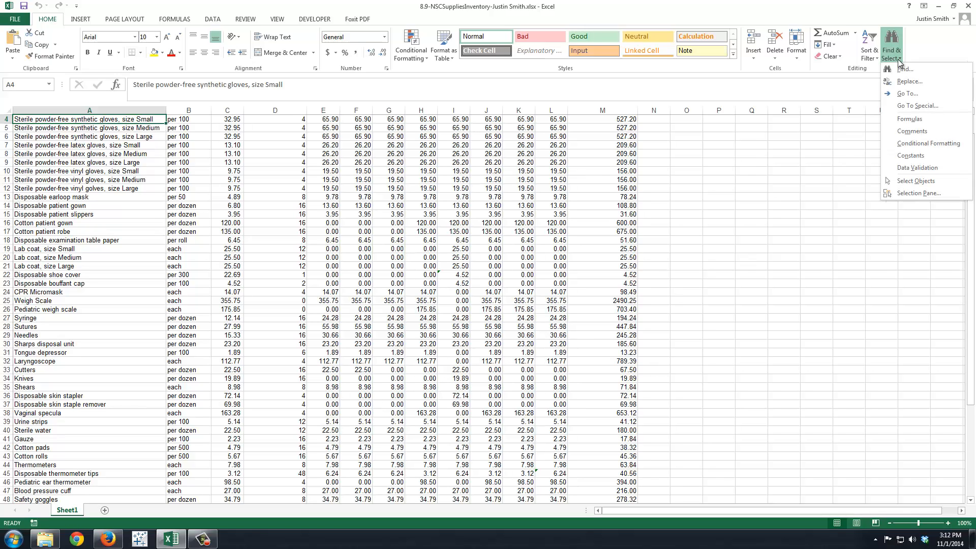
click(907, 106)
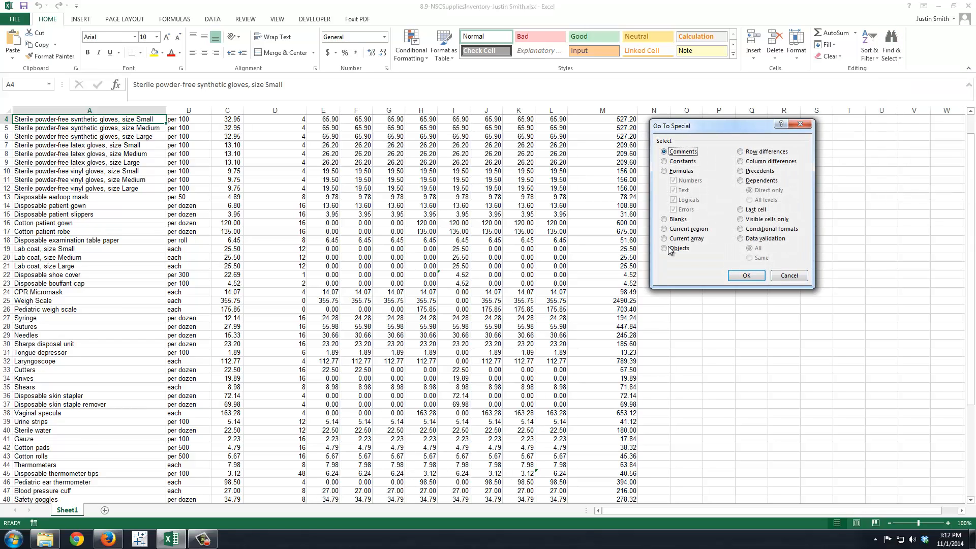
click(740, 209)
click(744, 276)
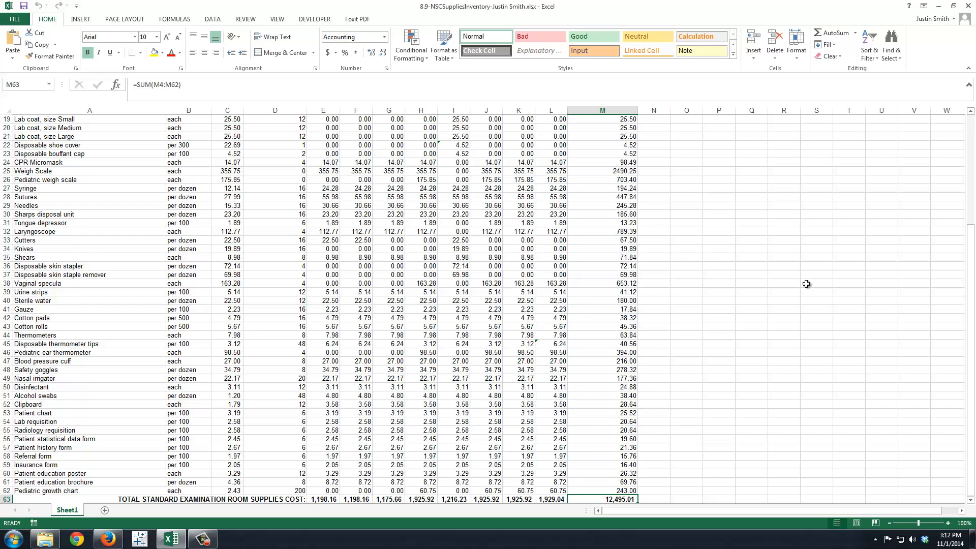
Step: Return from the total cost cell to cell A4 with the Go To command
click(900, 57)
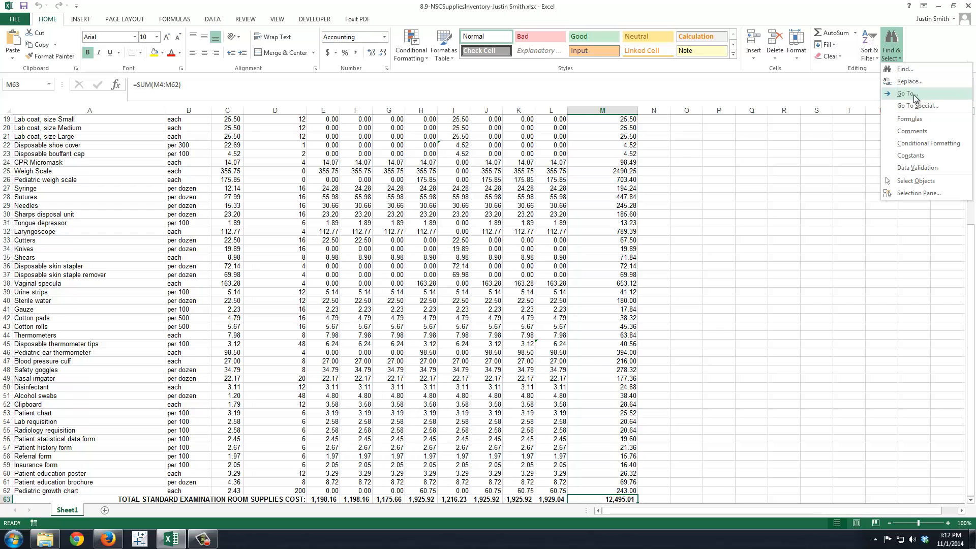
click(909, 93)
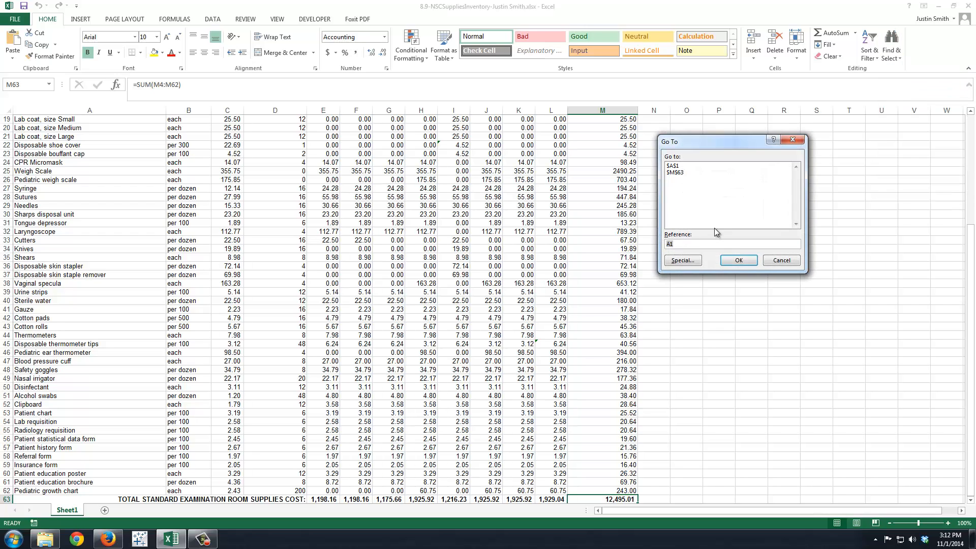
text(a4)
key(Return)
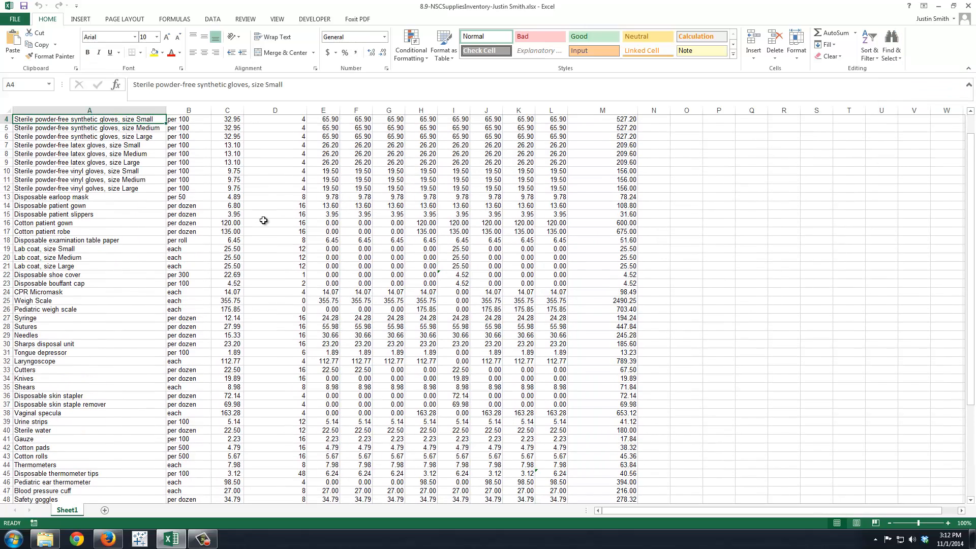
Step: Freeze panes at cell A4 to keep rows 1 to 3 in view, and check the frozen headings against the rows below
scroll(227, 190, up, 1)
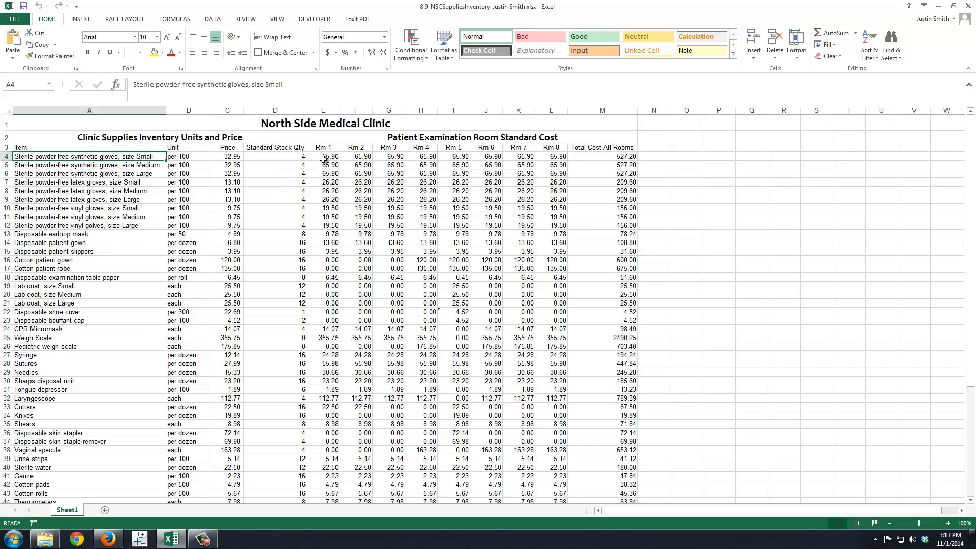
scroll(356, 226, down, 7)
scroll(355, 297, down, 1)
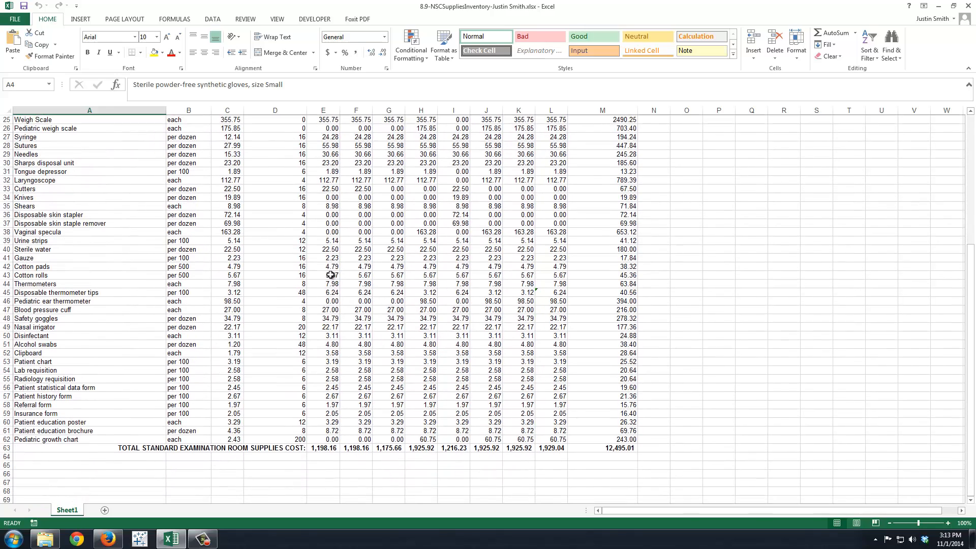
scroll(317, 241, up, 2)
scroll(316, 241, up, 6)
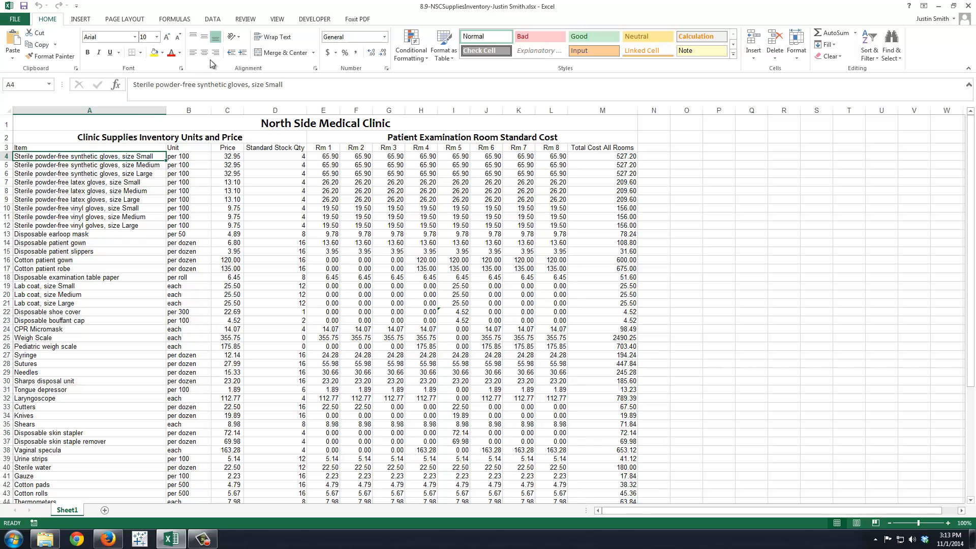
click(277, 20)
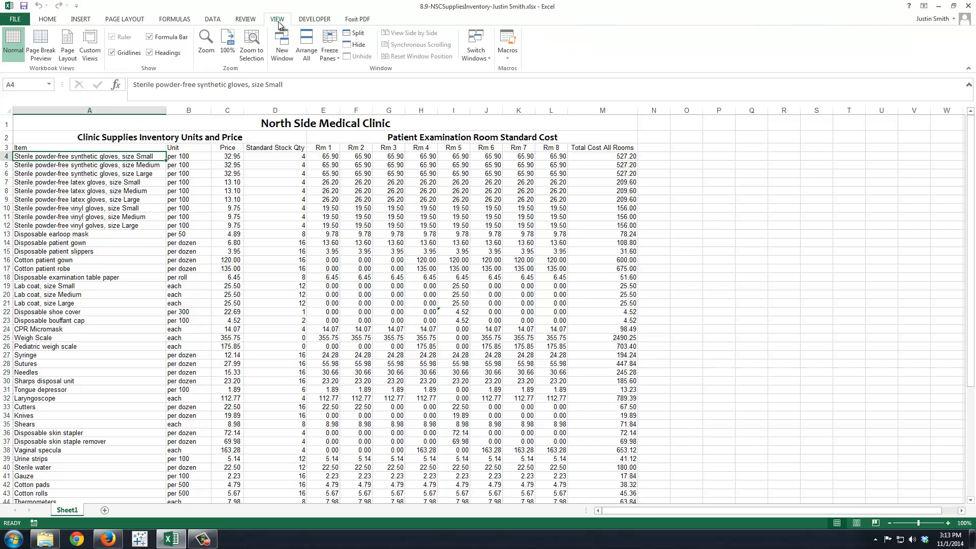
click(332, 55)
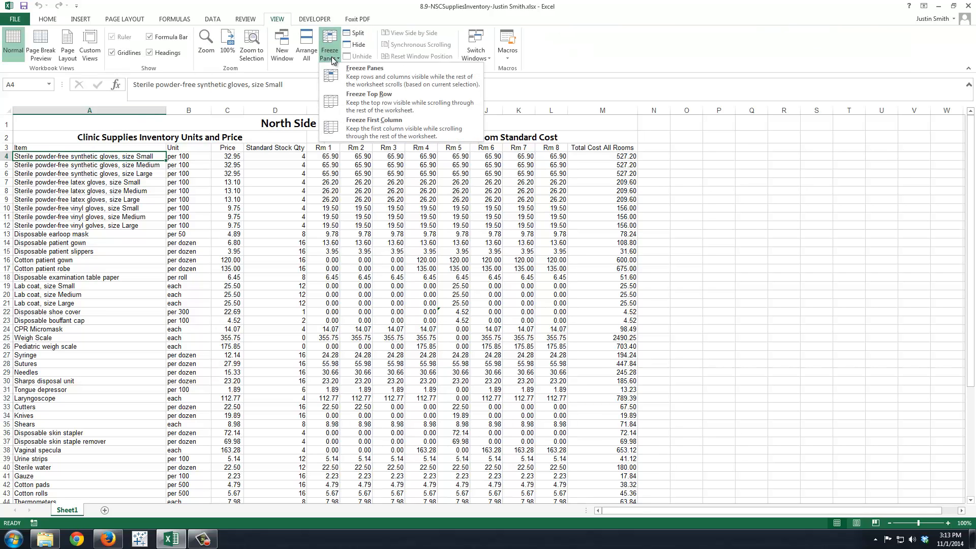
click(406, 79)
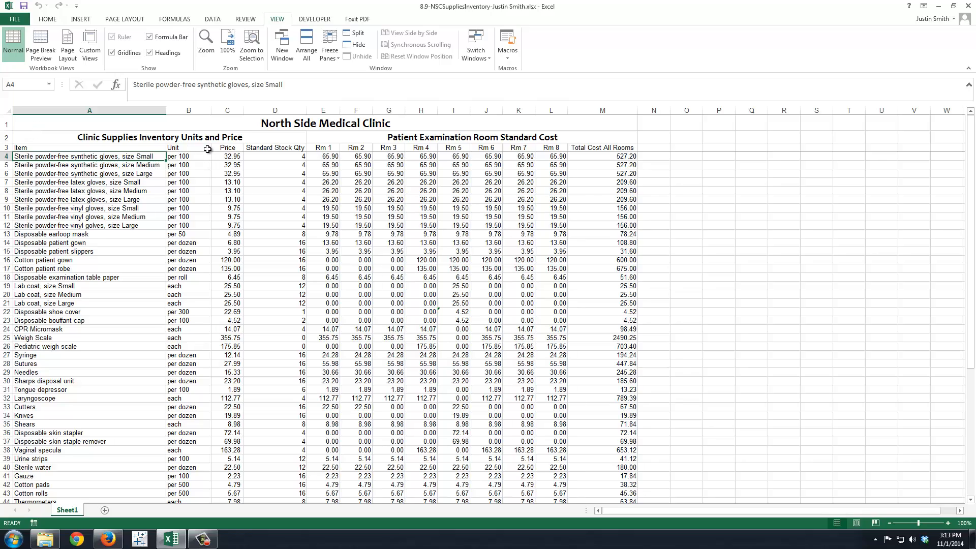
scroll(208, 149, down, 10)
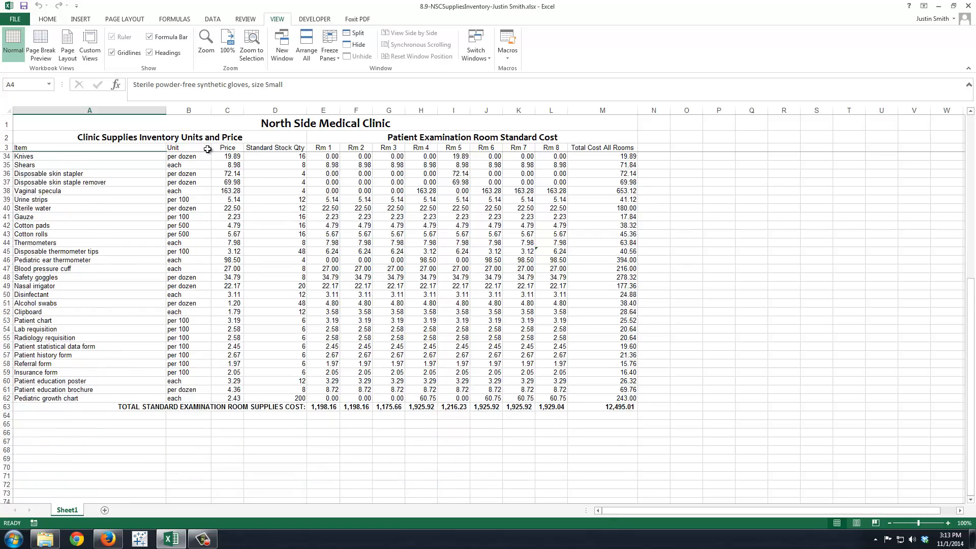
scroll(208, 149, down, 20)
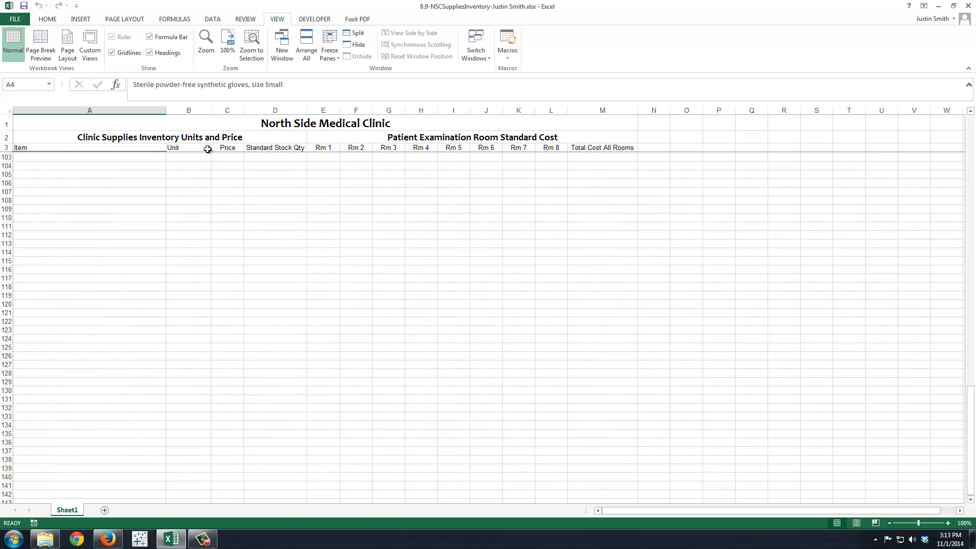
scroll(207, 148, up, 20)
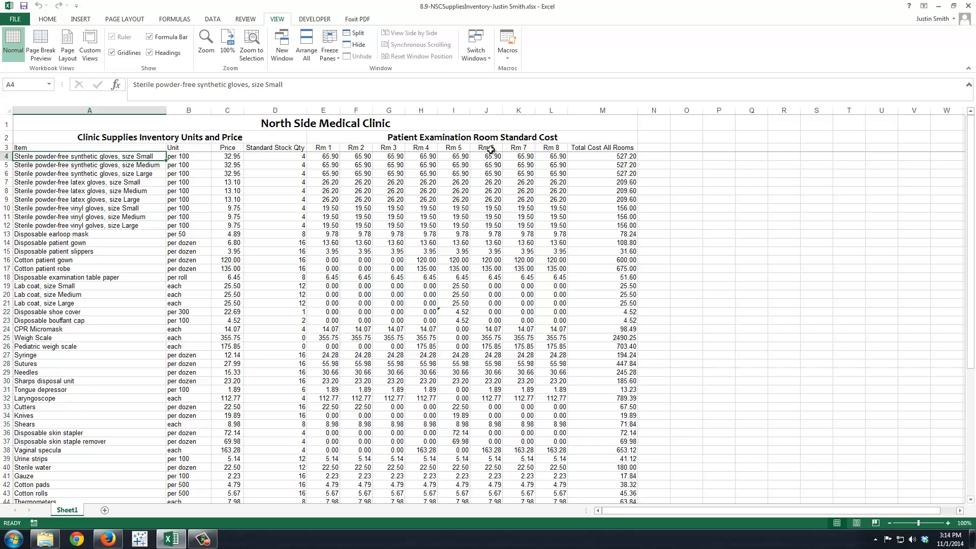
Step: Fill the merged North Side Medical Clinic title cell in row 1 with the base Orange, Accent 6 theme colour
click(44, 126)
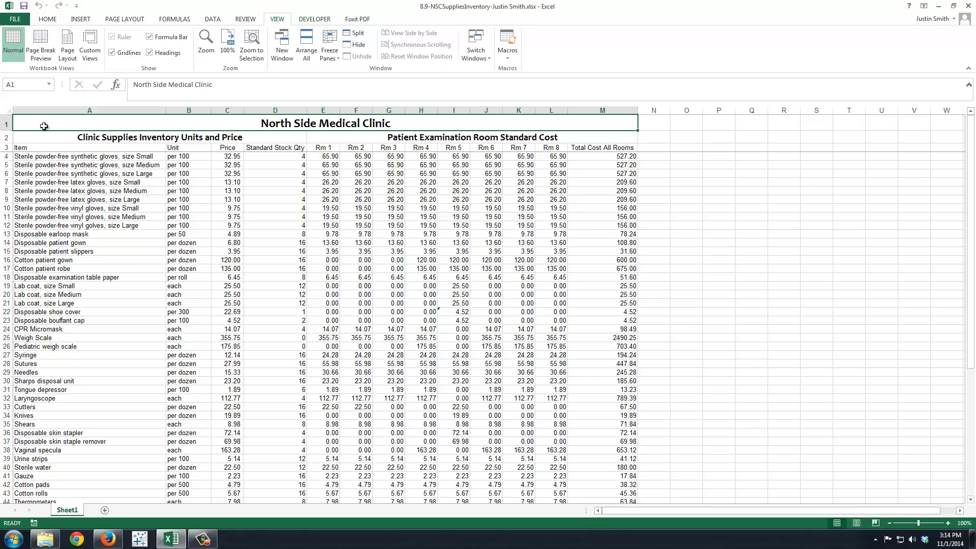
click(47, 19)
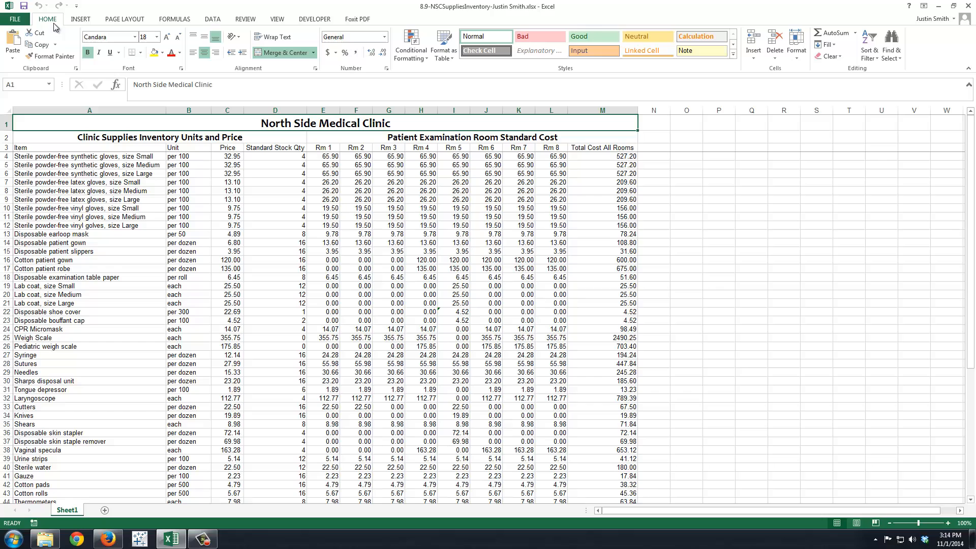
click(163, 53)
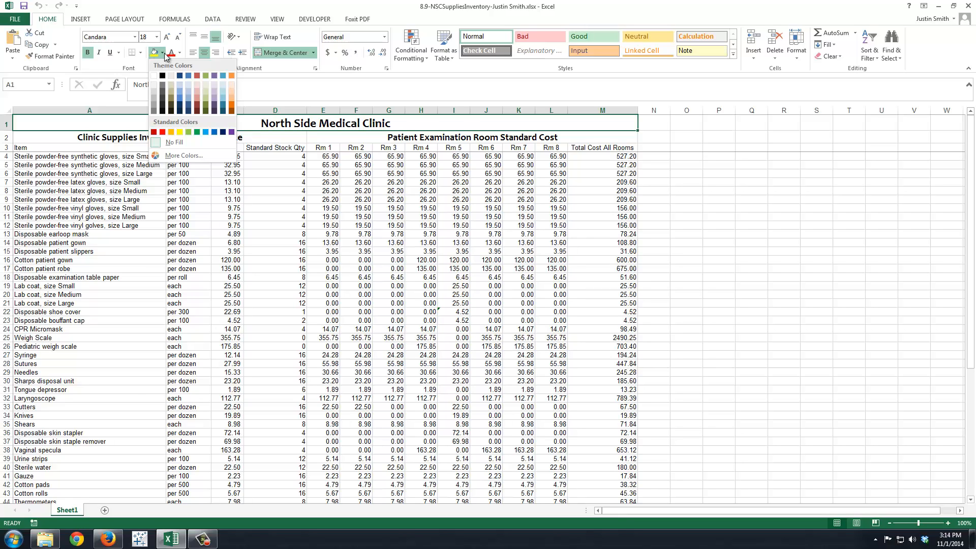
click(231, 76)
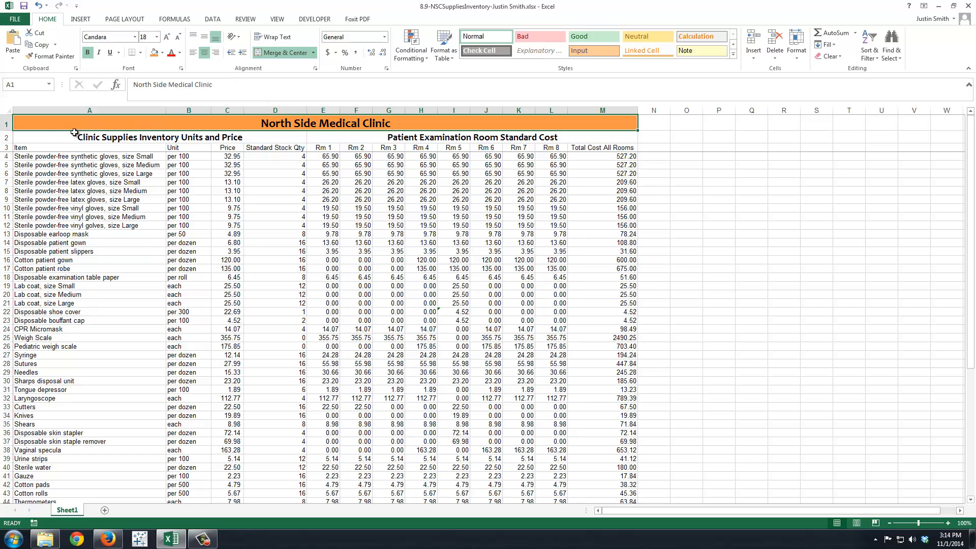
Step: Fill both subtitle cells in row 2 with Orange, Accent 6, Lighter 60%
drag(62, 135, 353, 137)
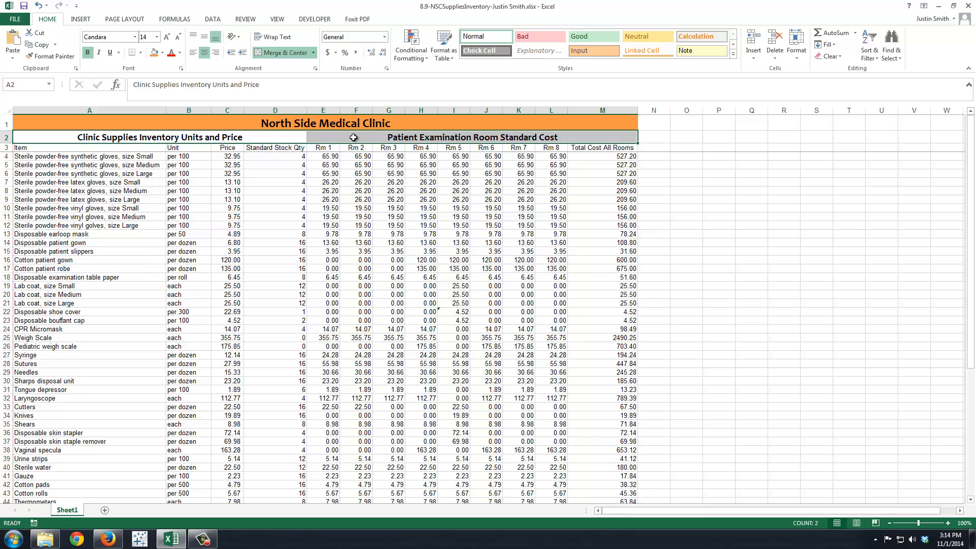
click(163, 54)
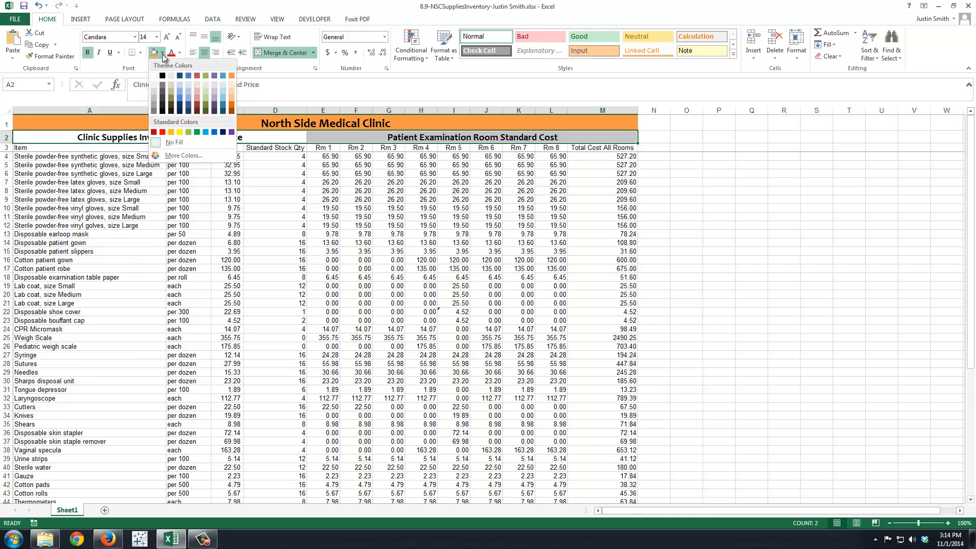
click(230, 90)
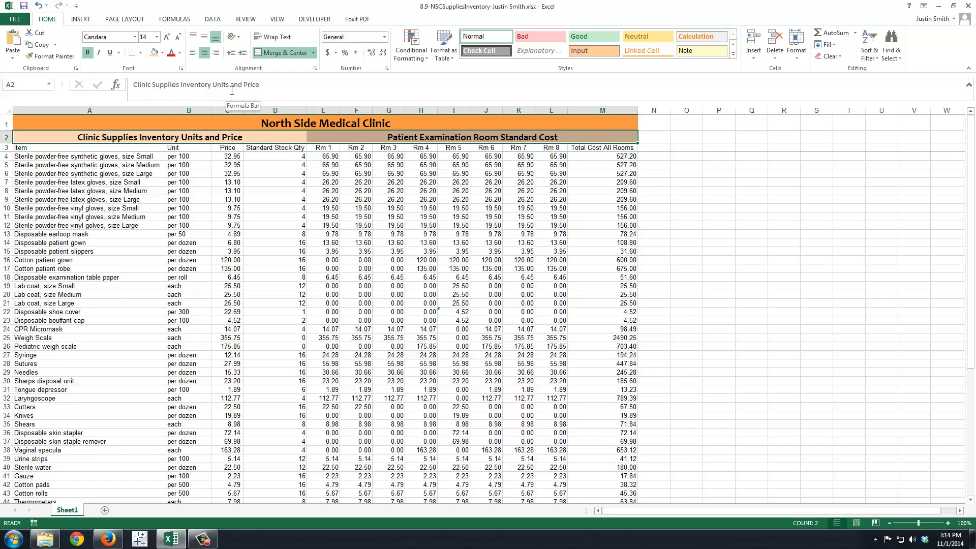
Step: Fill the column headings in row 3, from Item to Total Cost All Rooms, with the lightest orange theme shade
drag(35, 148, 583, 147)
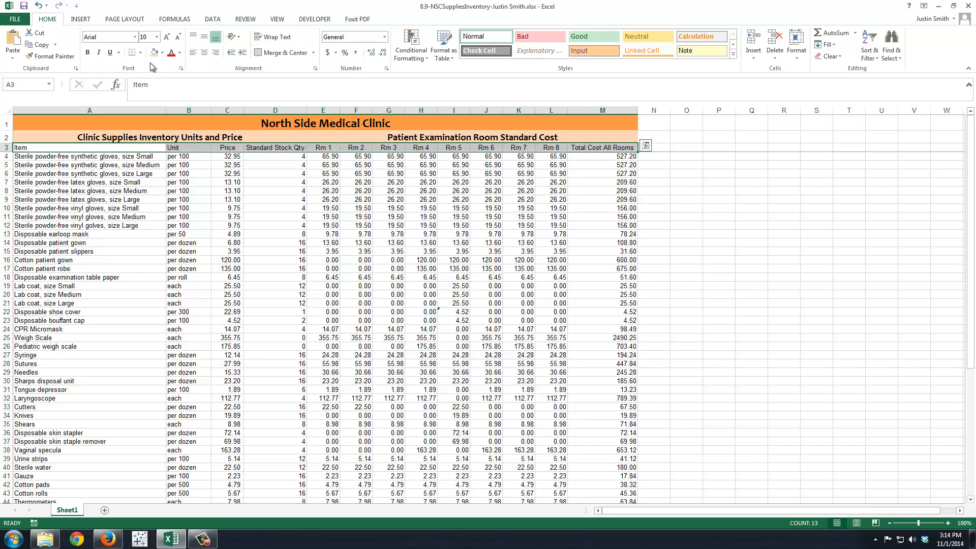
click(163, 53)
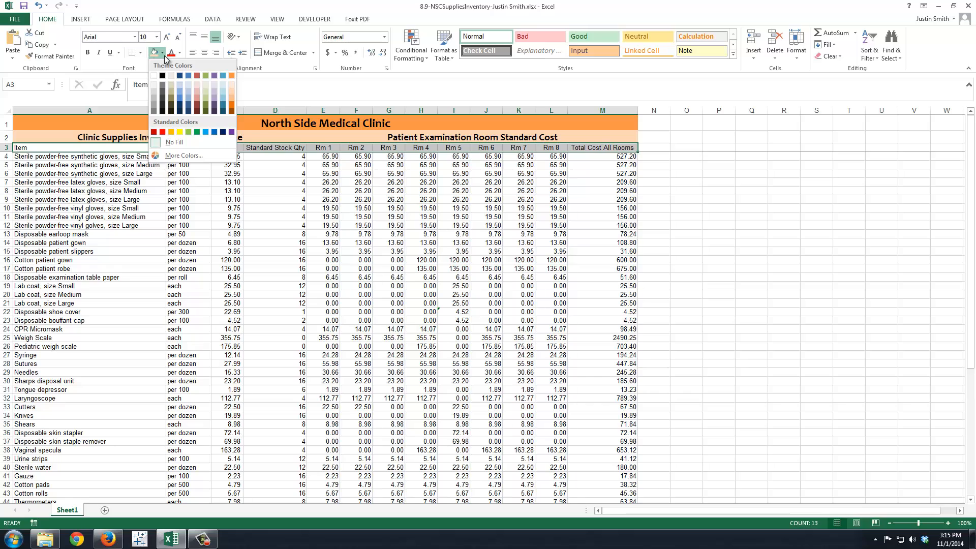
click(232, 84)
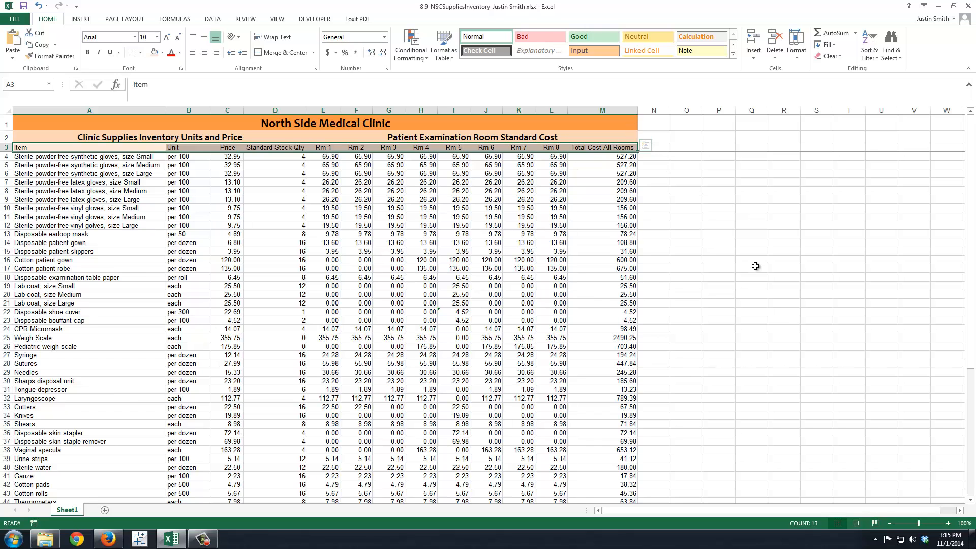
Step: Check the filled, frozen heading rows against the inventory rows down to the total row
click(782, 233)
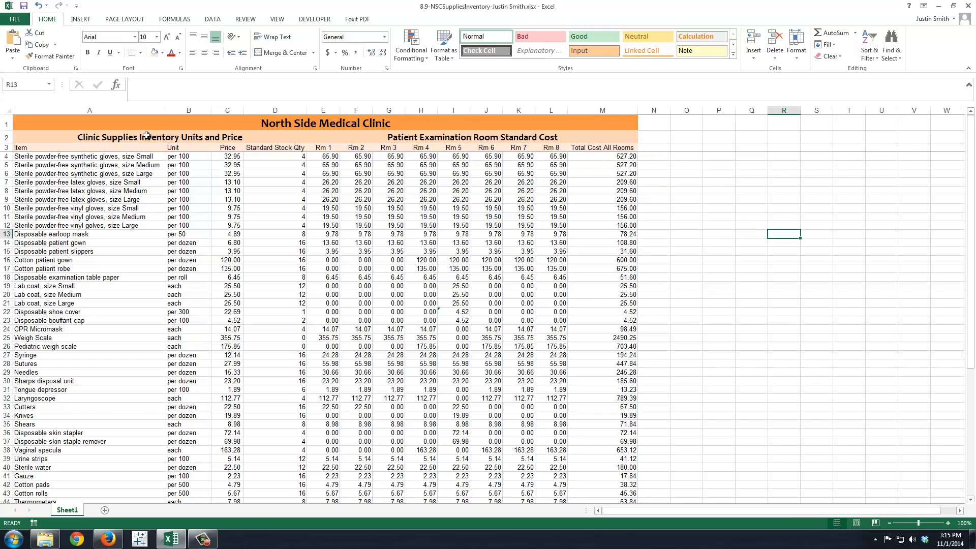
scroll(163, 259, down, 7)
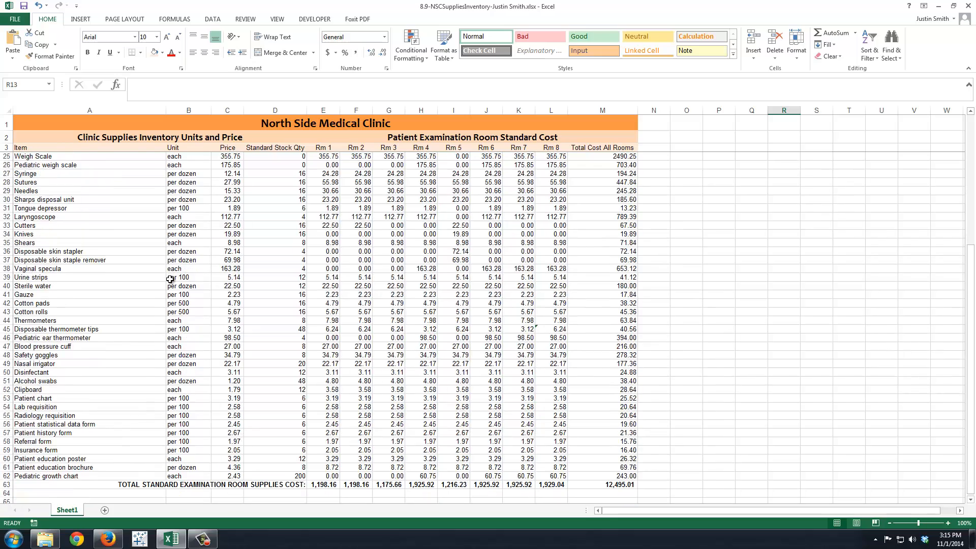
scroll(170, 279, up, 7)
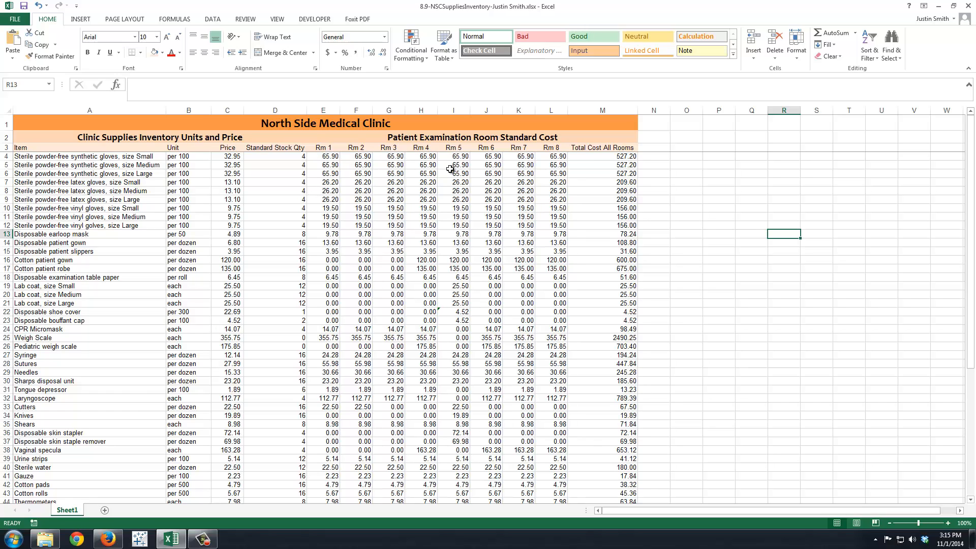
Step: Increase the height of column heading row 3 to make room for two lines of text
click(612, 148)
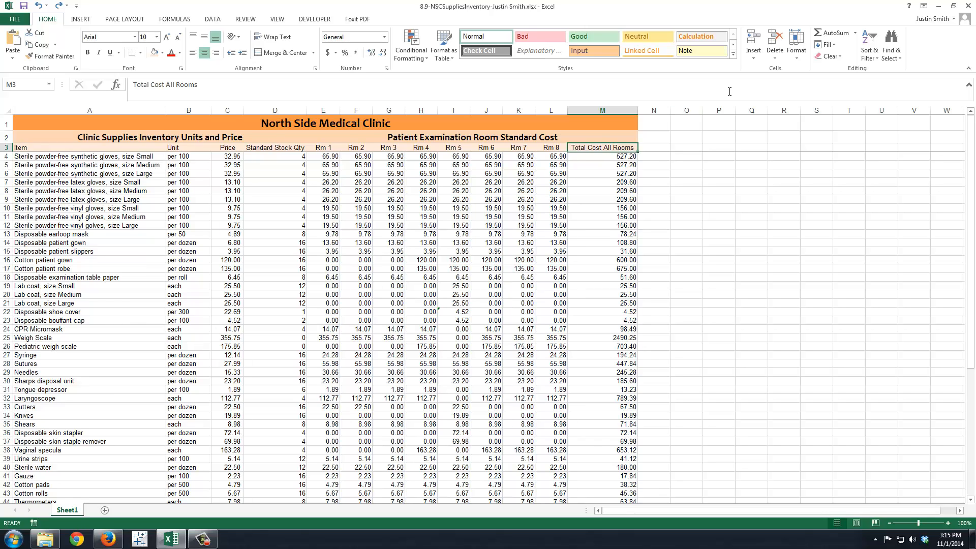
click(796, 48)
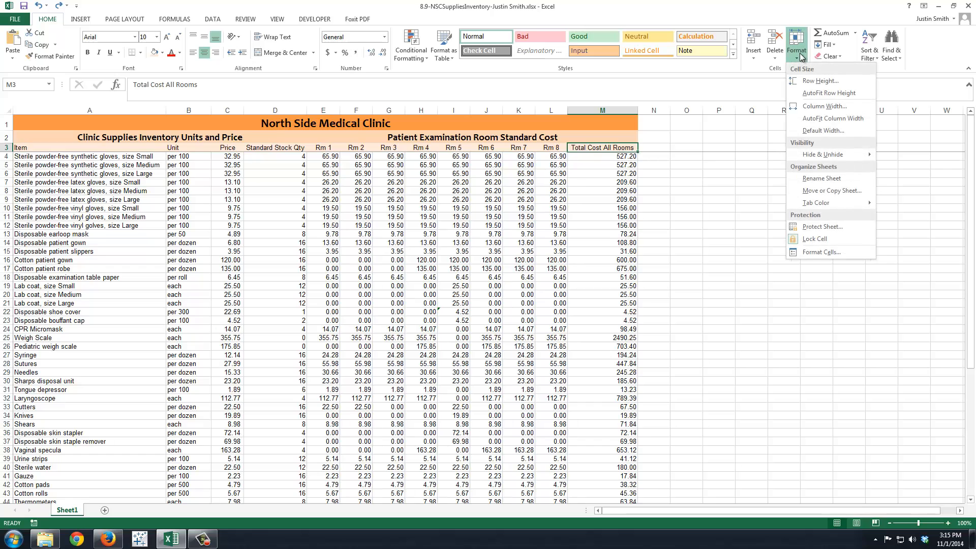
click(812, 83)
text(30)
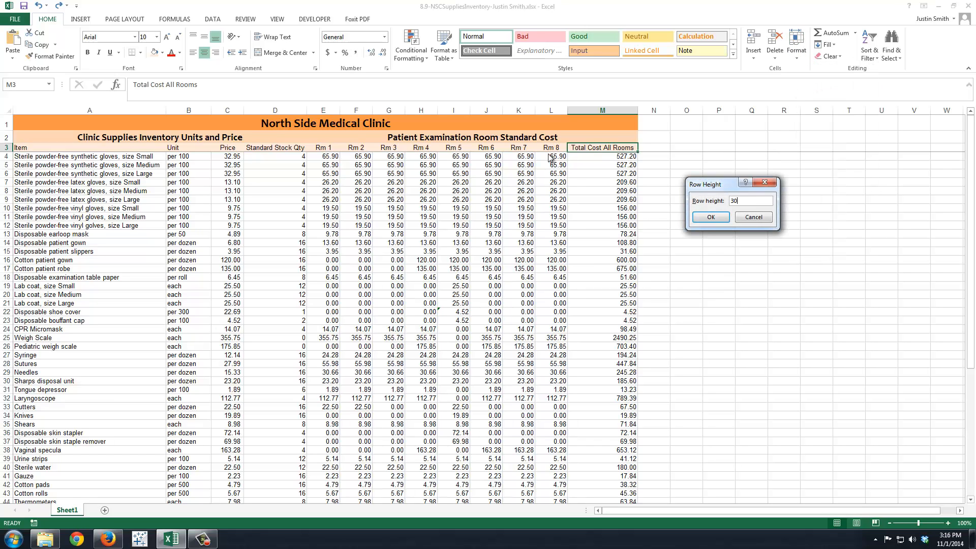
click(710, 217)
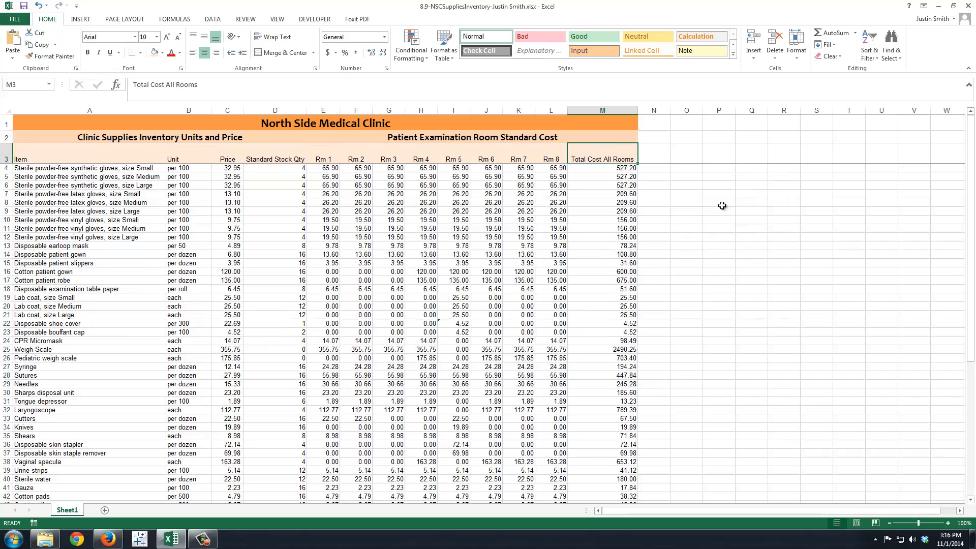
Step: Set the width of column M to 10 and wrap its Total Cost All Rooms heading in M3
click(801, 57)
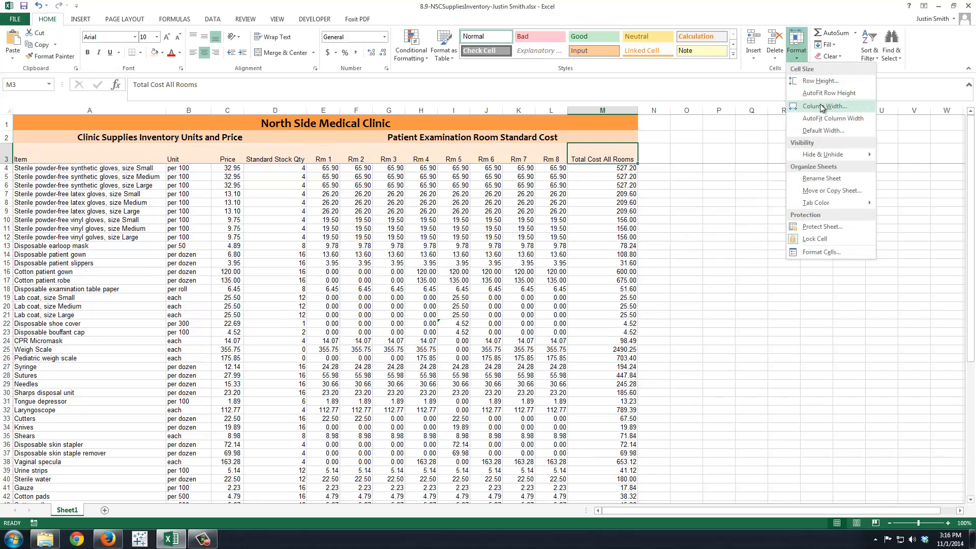
click(819, 106)
text(10)
key(Return)
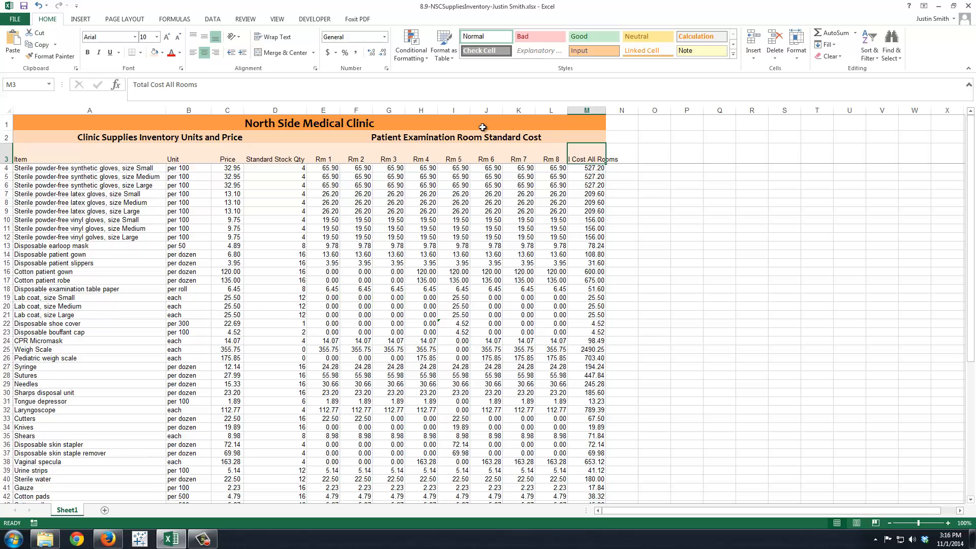
click(284, 39)
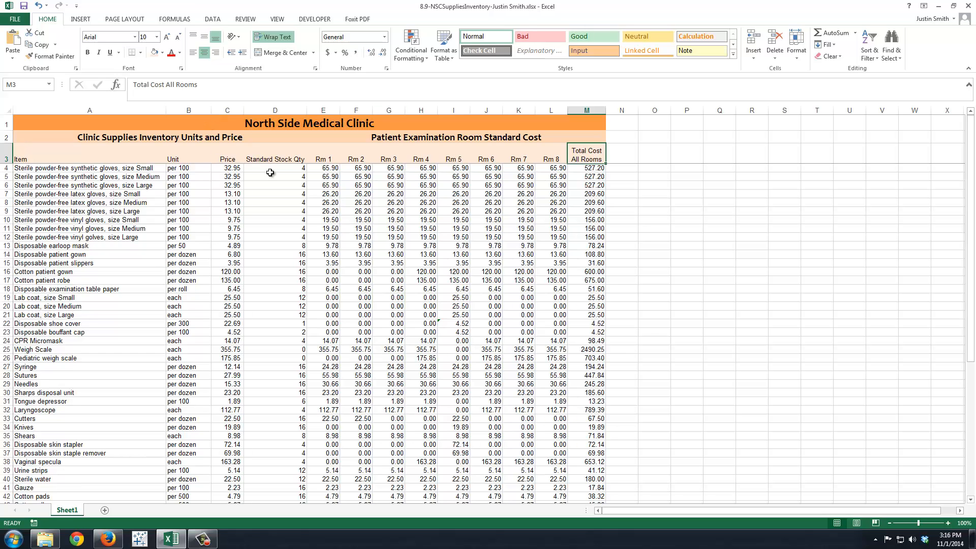
Step: Set the width of column D to 9 and wrap its Standard Stock Qty heading in D3
click(272, 153)
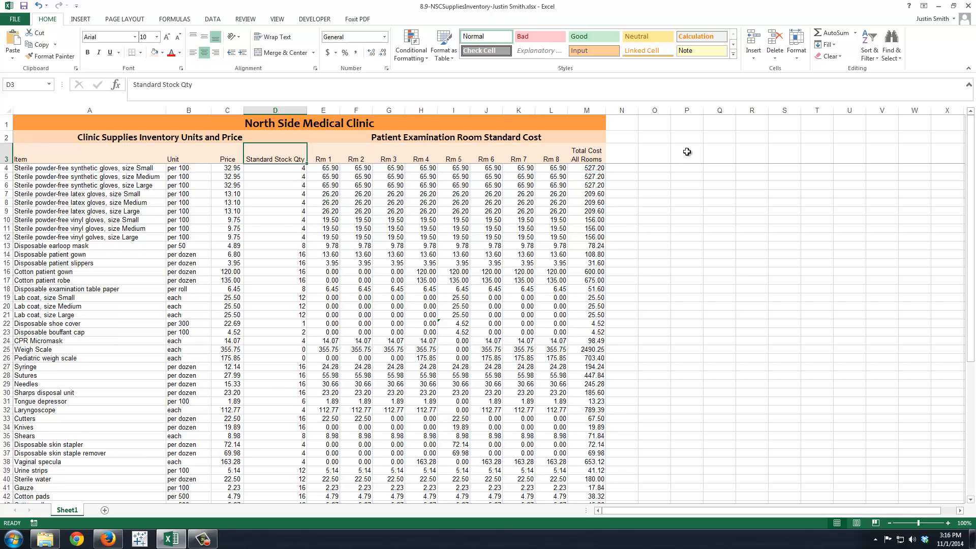
click(798, 60)
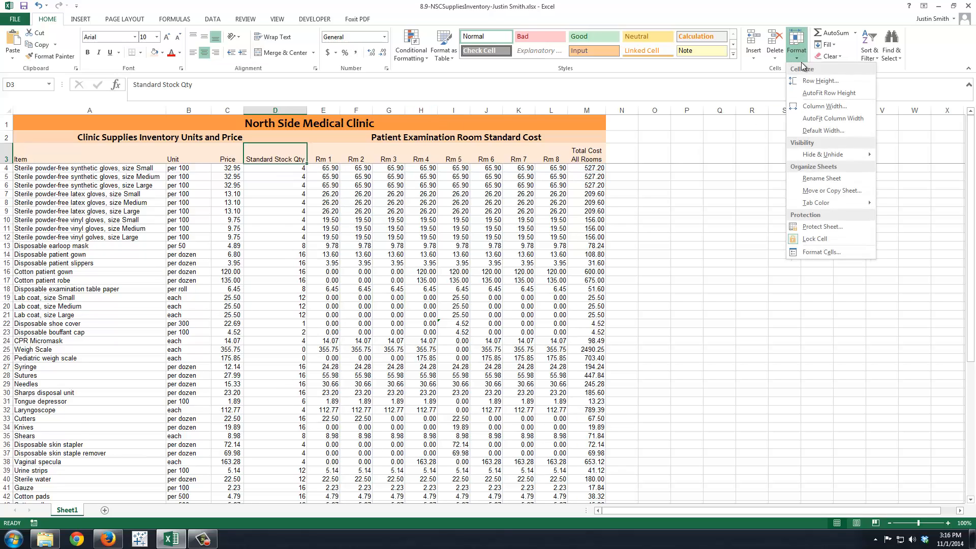
click(817, 108)
text(9)
key(Return)
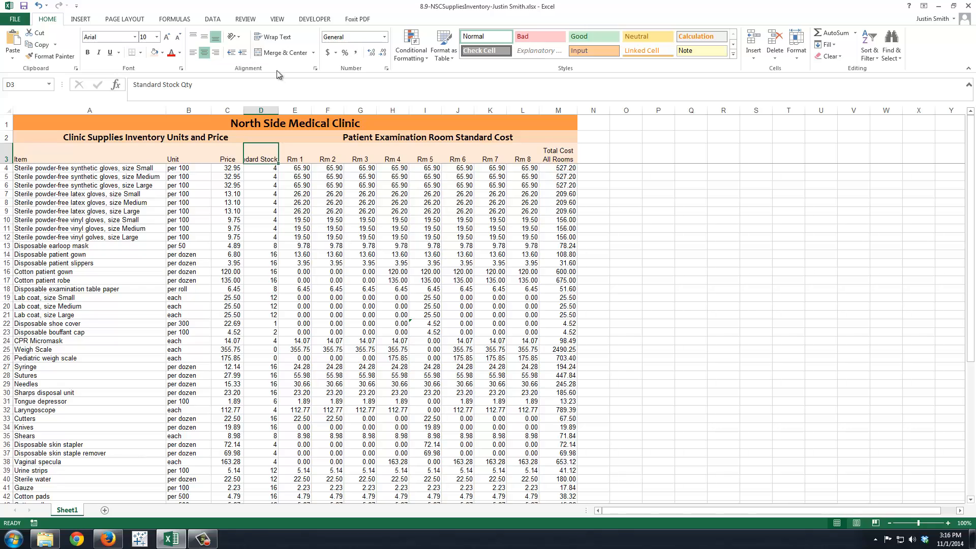
click(273, 38)
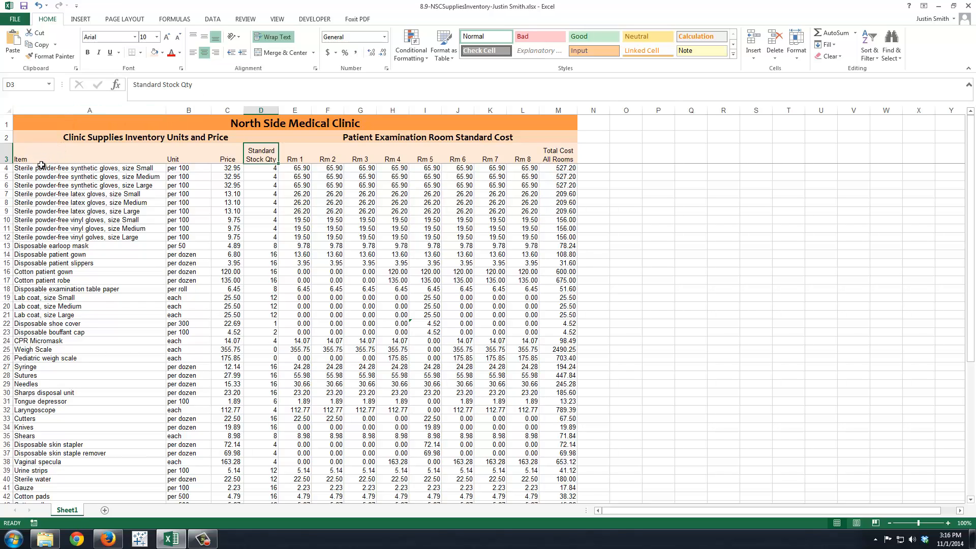
Step: Angle the Rm 1 to Rm 8 headings in E3:L3 counterclockwise
drag(295, 161, 520, 159)
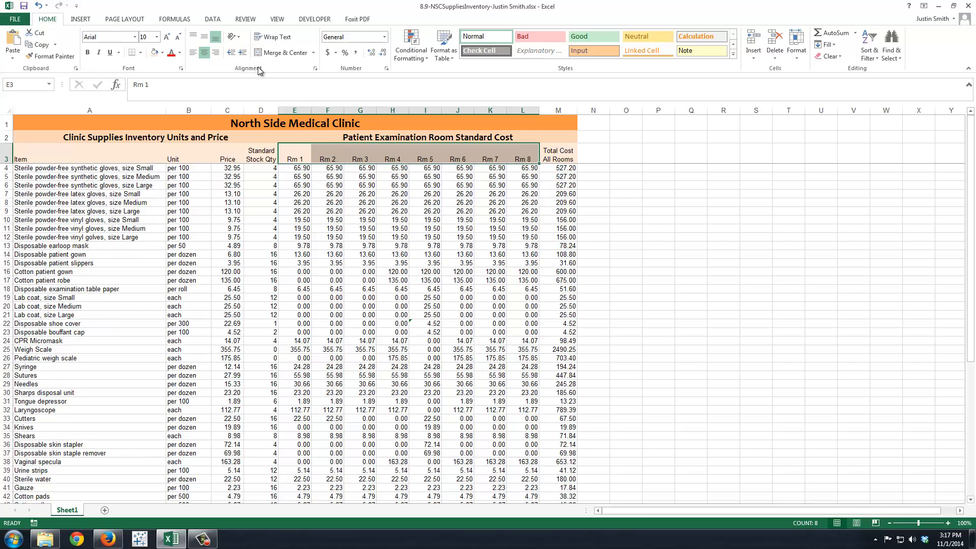
click(239, 40)
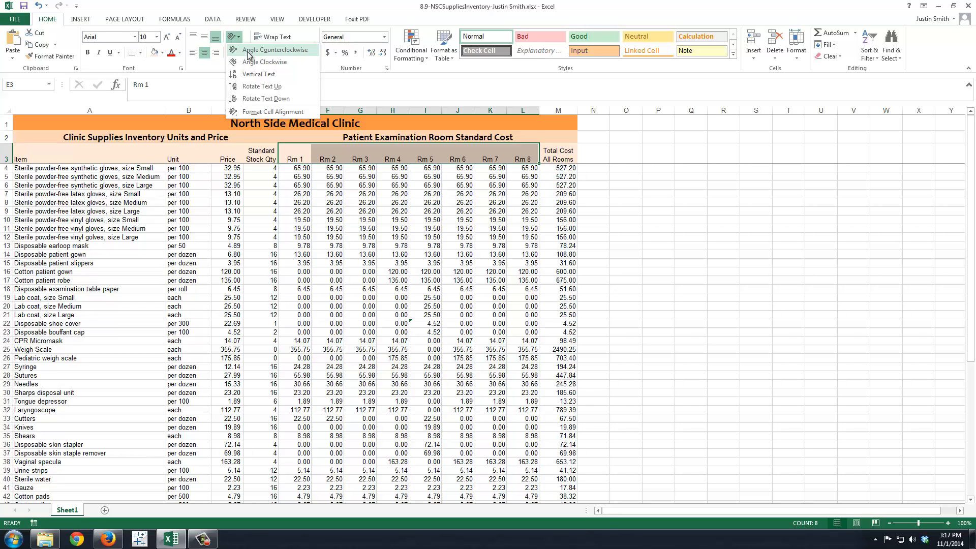
click(250, 50)
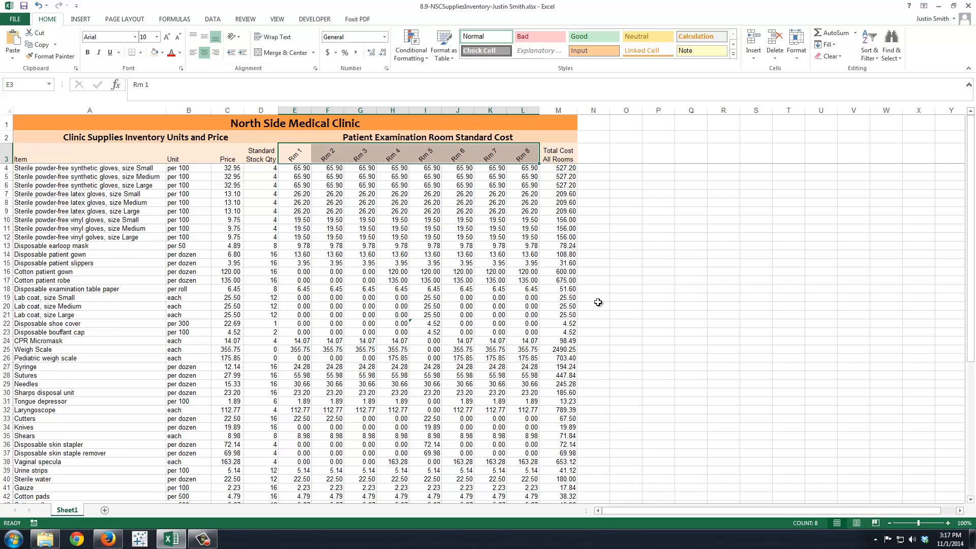
click(595, 305)
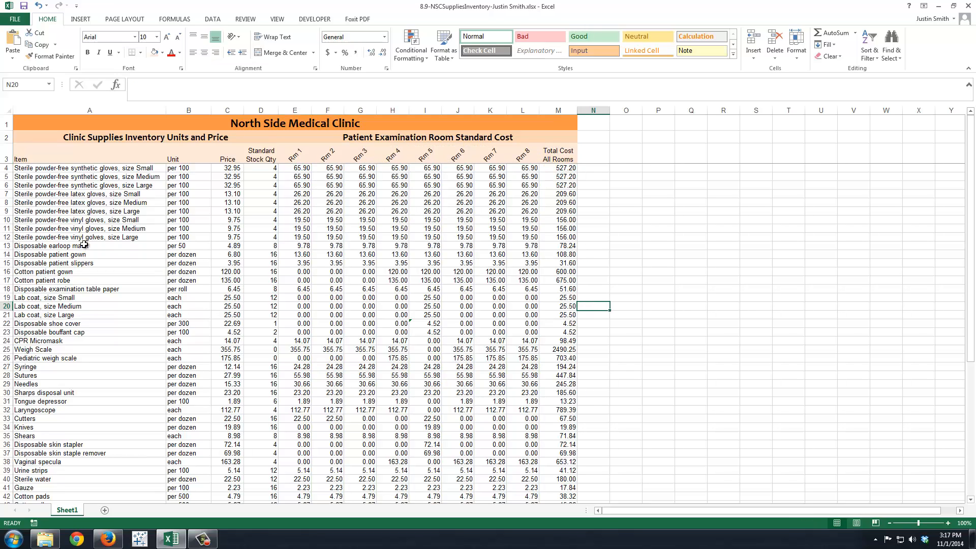
Step: Set the worksheet's print orientation to landscape
click(15, 19)
click(26, 142)
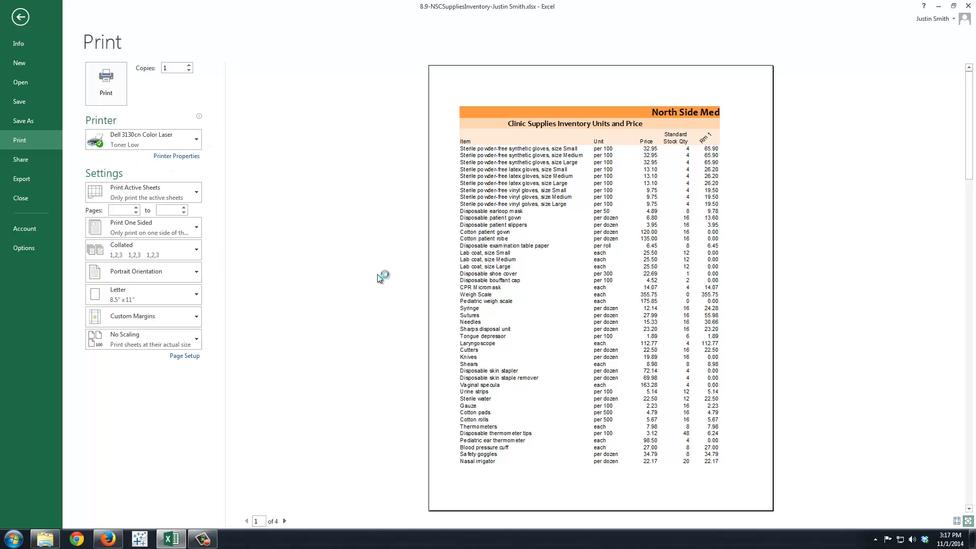
click(169, 270)
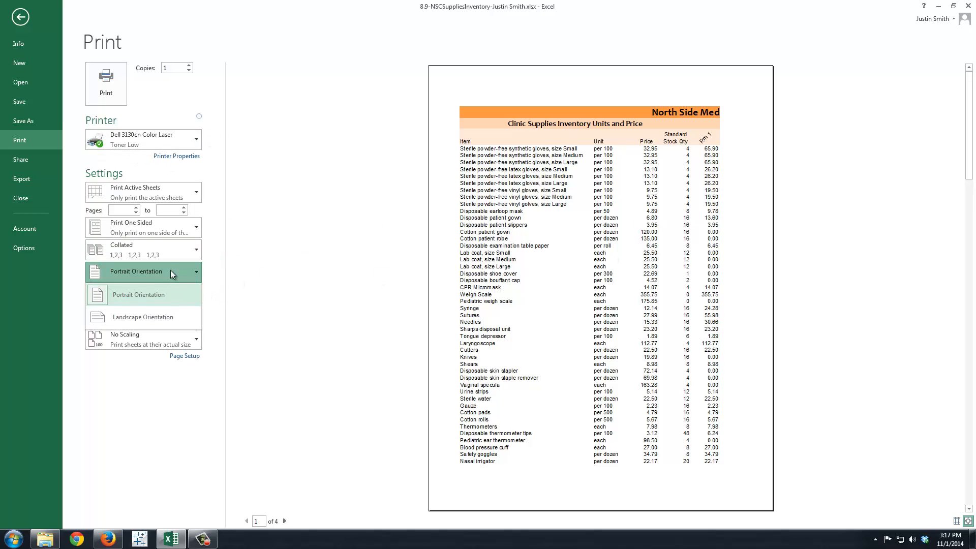
click(157, 317)
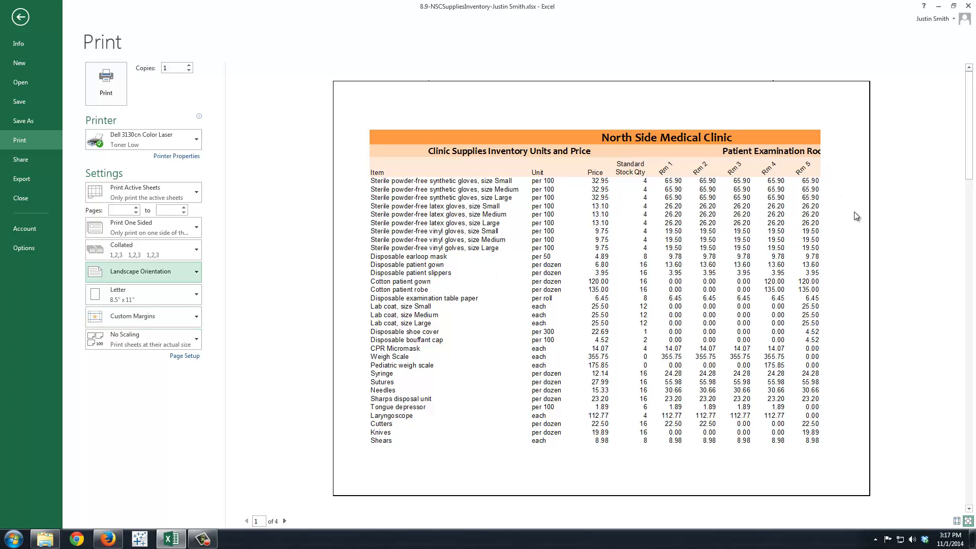
Step: Scale the printout to Fit All Columns on One Page, preview both pages and return to the worksheet
click(187, 339)
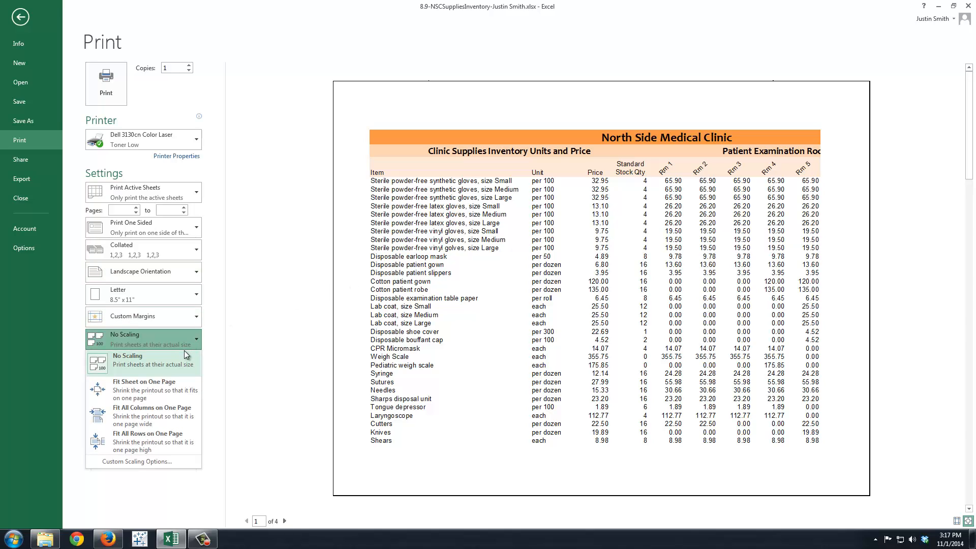
click(170, 409)
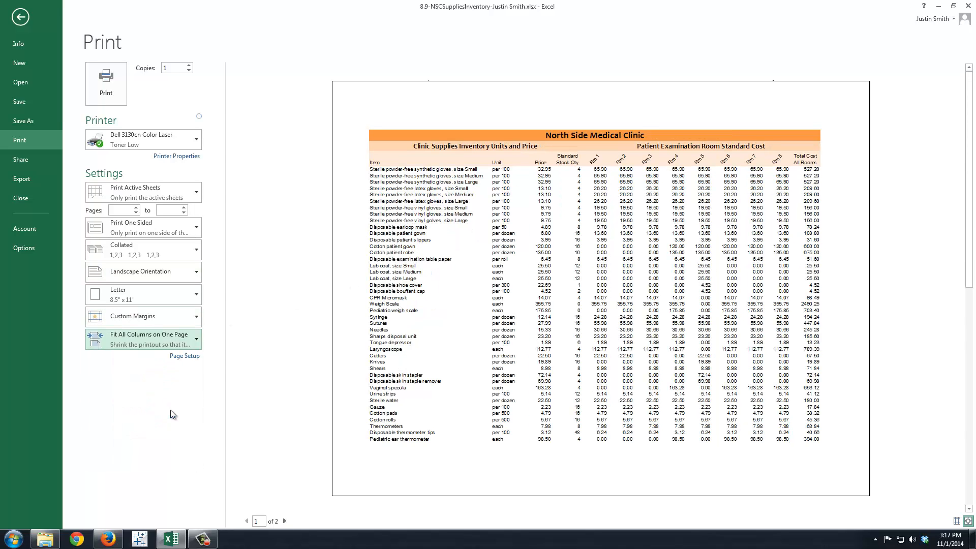
scroll(704, 218, down, 1)
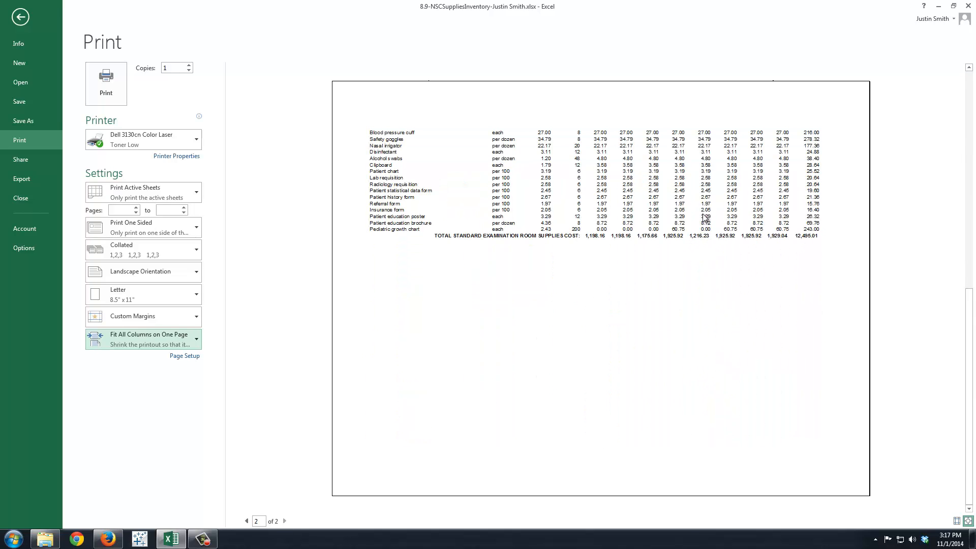
scroll(705, 218, up, 1)
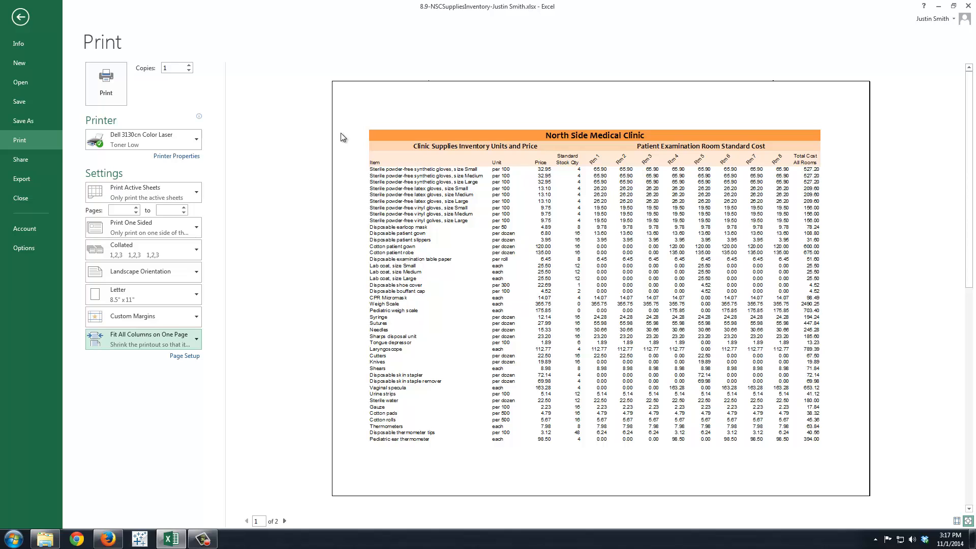
click(20, 16)
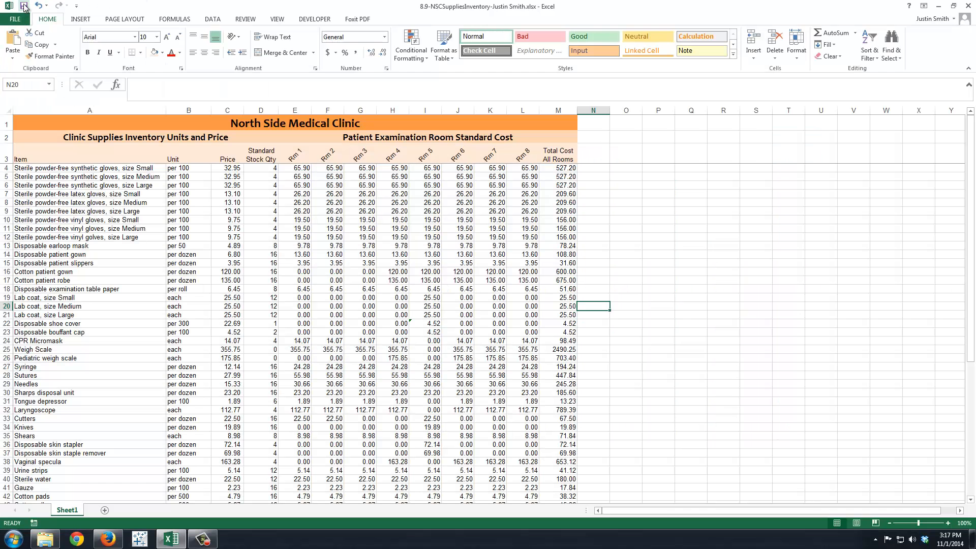